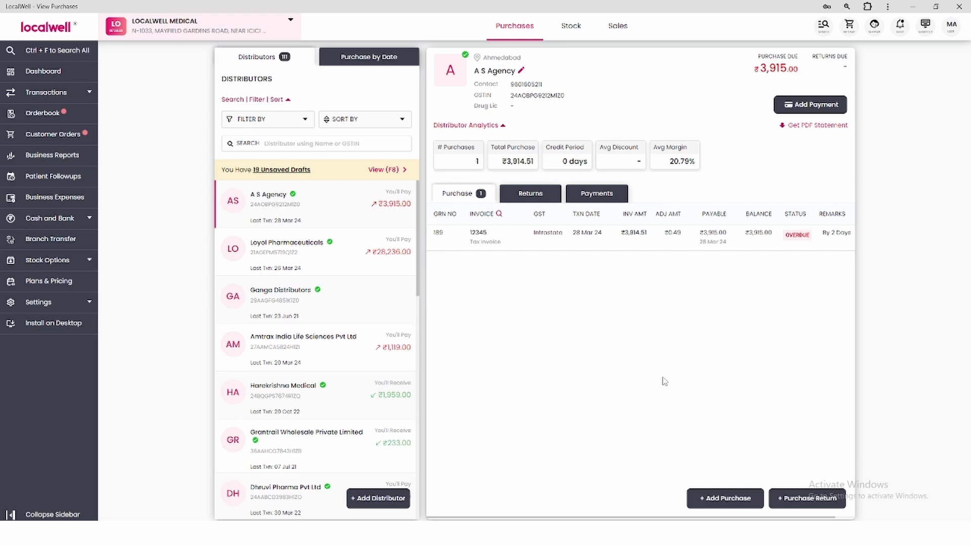
Start a new purchase and import the Dhruvi.csv bill to fill its invoice and product lines.
{"action": "left_click", "coordinate": [718, 494]}
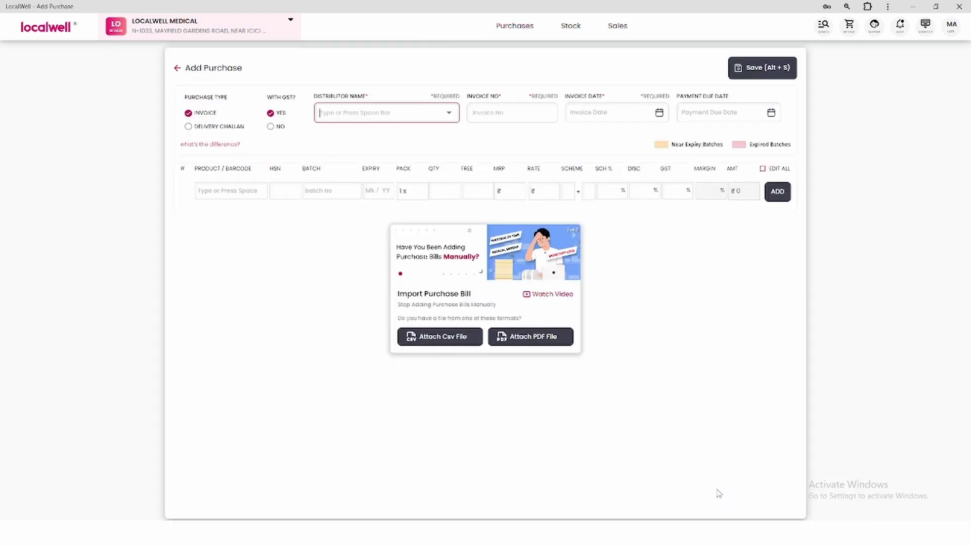
{"action": "left_click", "coordinate": [449, 343]}
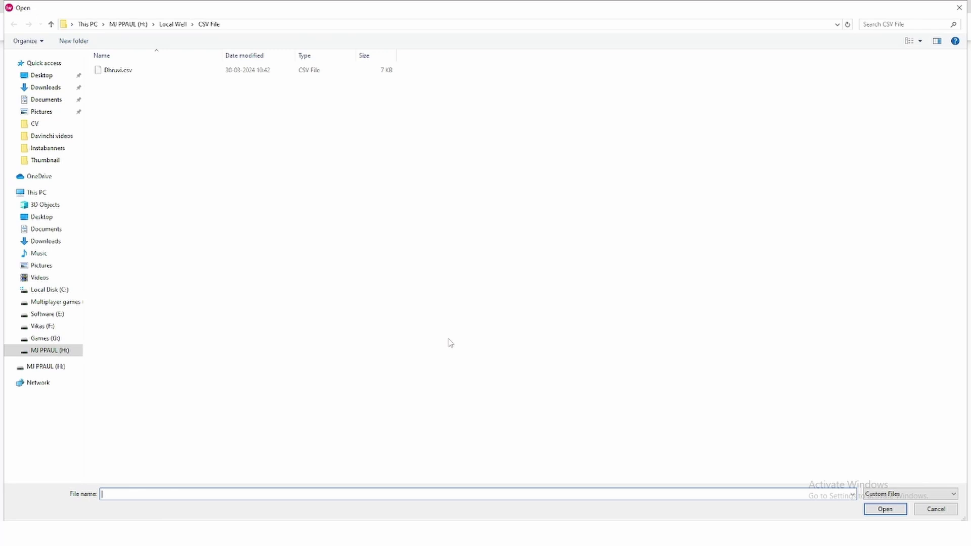
{"action": "left_click", "coordinate": [142, 74]}
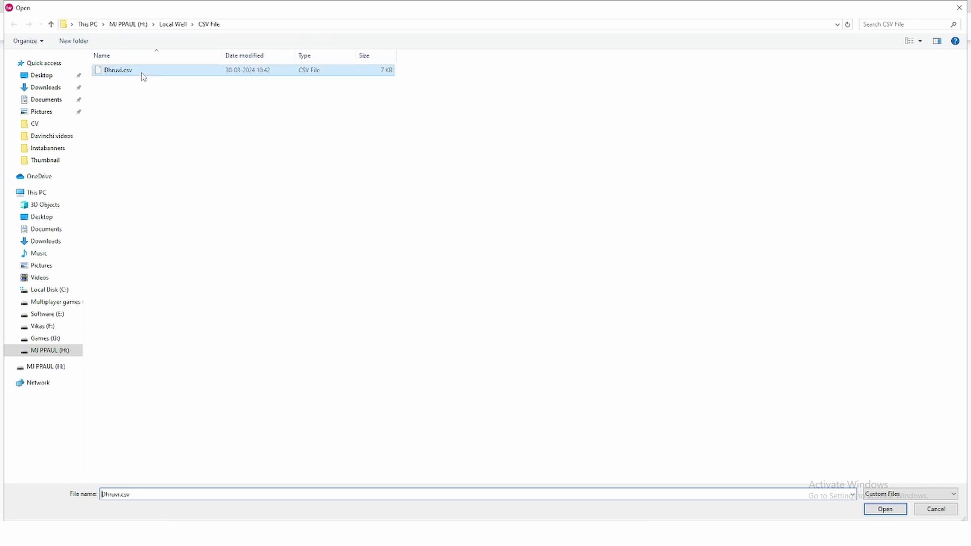
{"action": "left_click", "coordinate": [885, 510]}
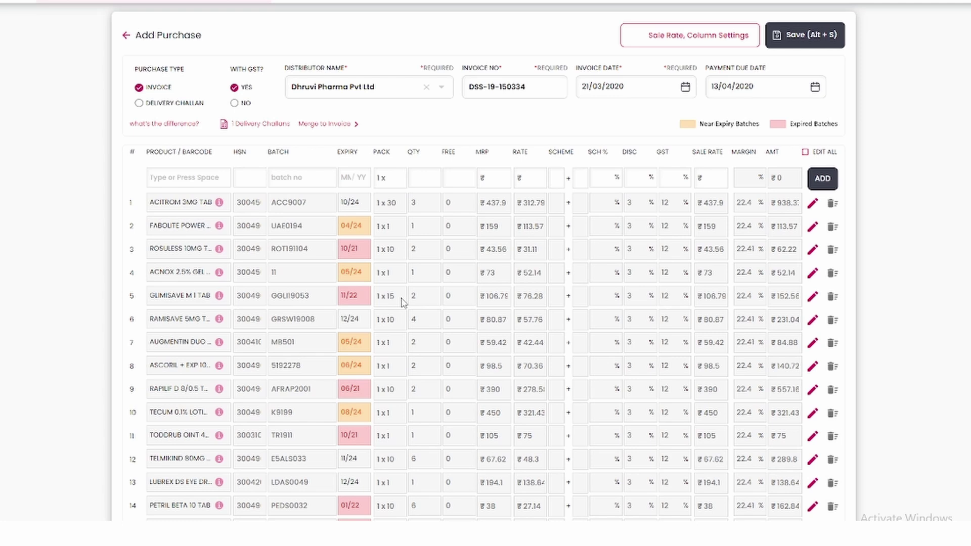
In the purchase's column settings, set 'show near expiry' to < 3 months and apply.
{"action": "left_click", "coordinate": [686, 46]}
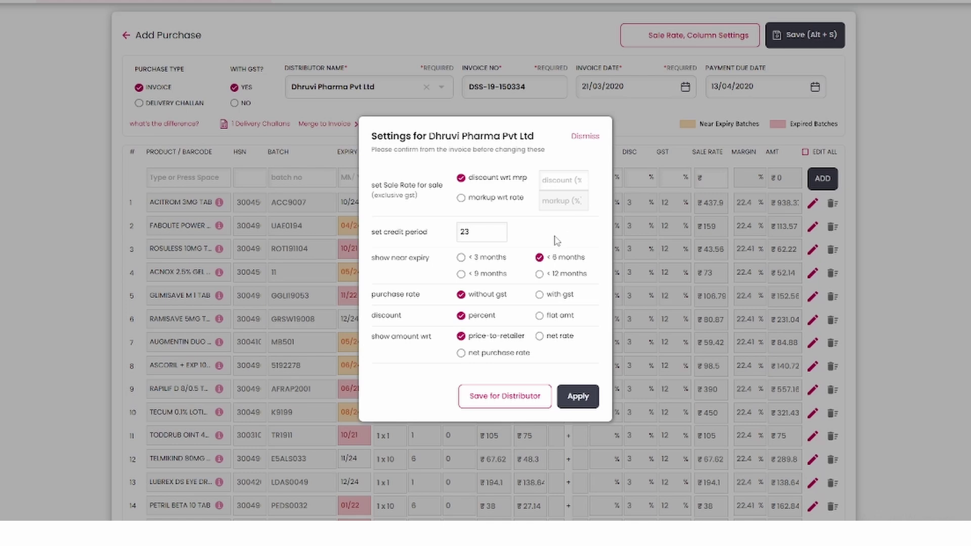
{"action": "left_click", "coordinate": [465, 262]}
{"action": "left_click", "coordinate": [578, 397]}
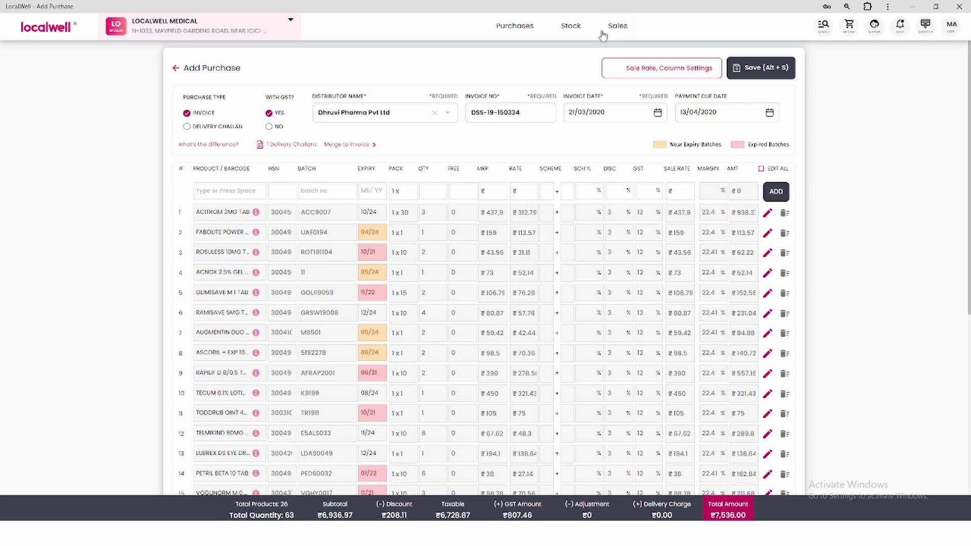
Switch to Stock on hand and filter it by Expiry Status to Expired.
{"action": "left_click", "coordinate": [571, 26]}
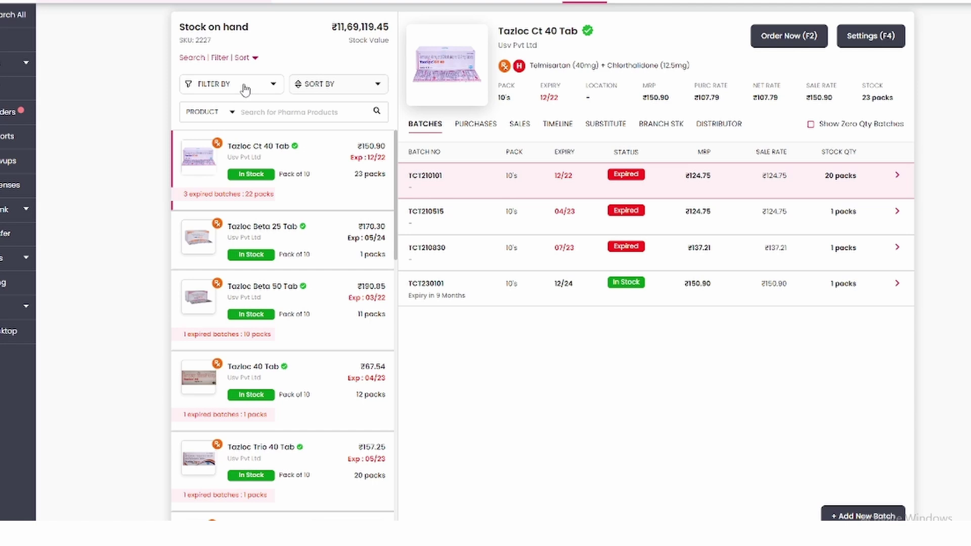
{"action": "left_click", "coordinate": [245, 89]}
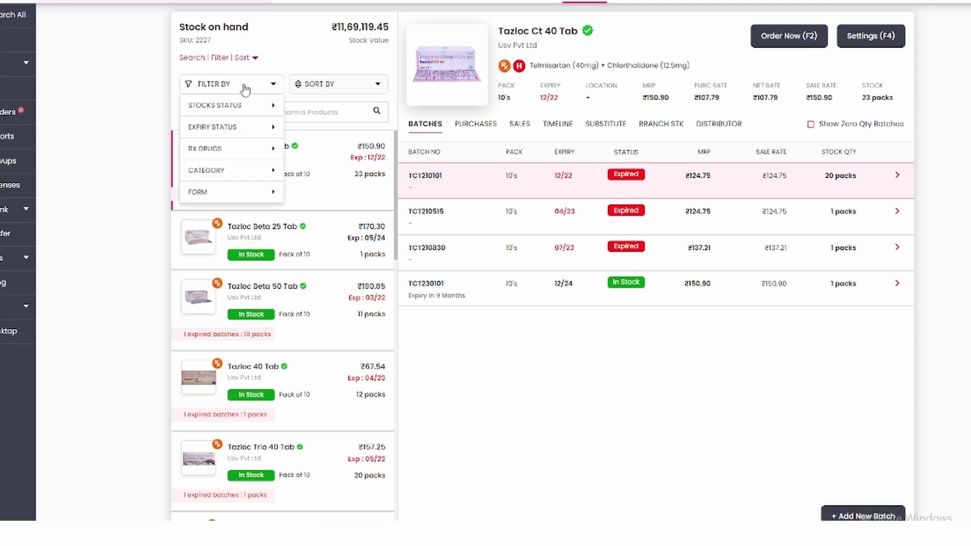
{"action": "left_click", "coordinate": [251, 132]}
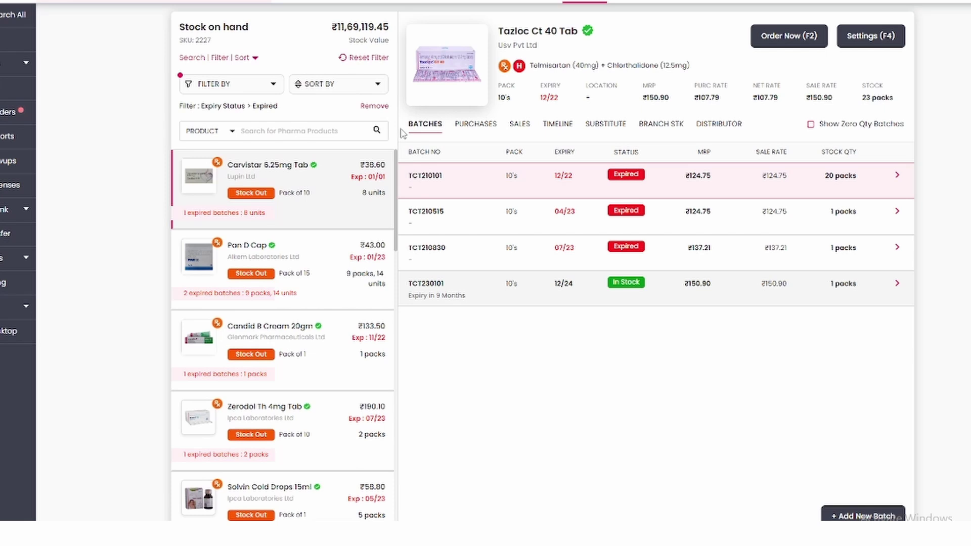
{"action": "scroll", "coordinate": [334, 184], "scroll_direction": "down", "scroll_amount": 10}
{"action": "scroll", "coordinate": [335, 184], "scroll_direction": "down", "scroll_amount": 5}
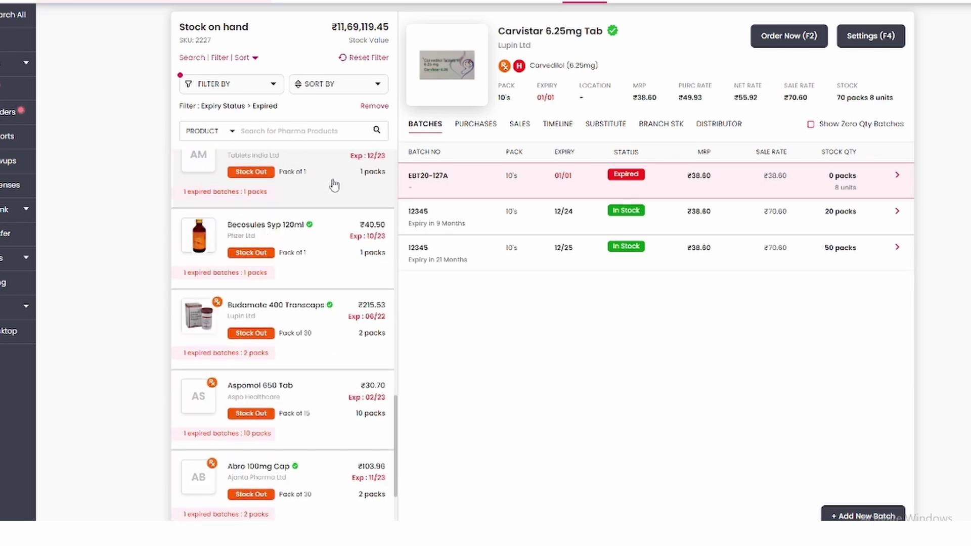
{"action": "scroll", "coordinate": [292, 454], "scroll_direction": "up", "scroll_amount": 5}
{"action": "scroll", "coordinate": [293, 453], "scroll_direction": "down", "scroll_amount": 2}
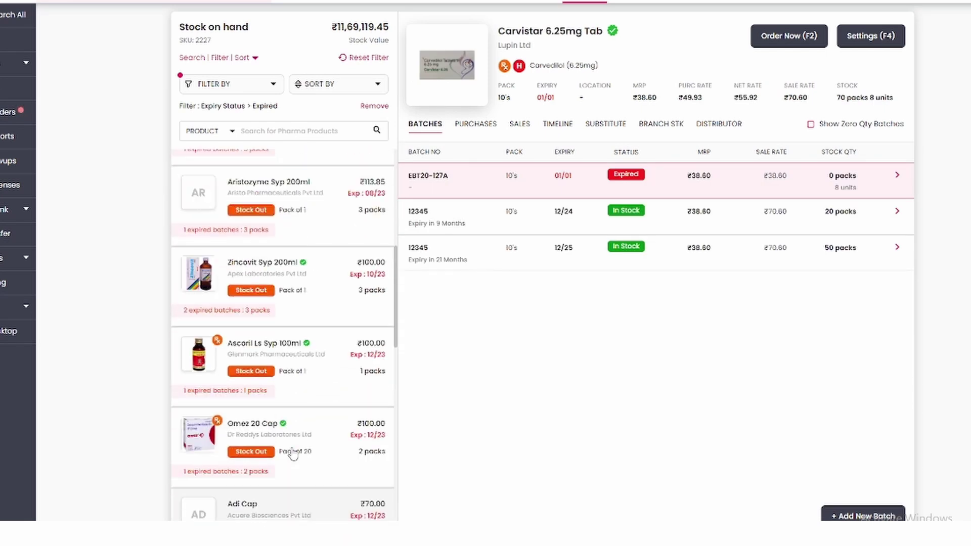
{"action": "scroll", "coordinate": [293, 452], "scroll_direction": "up", "scroll_amount": 10}
{"action": "left_click", "coordinate": [233, 83]}
{"action": "mouse_move", "coordinate": [265, 135]}
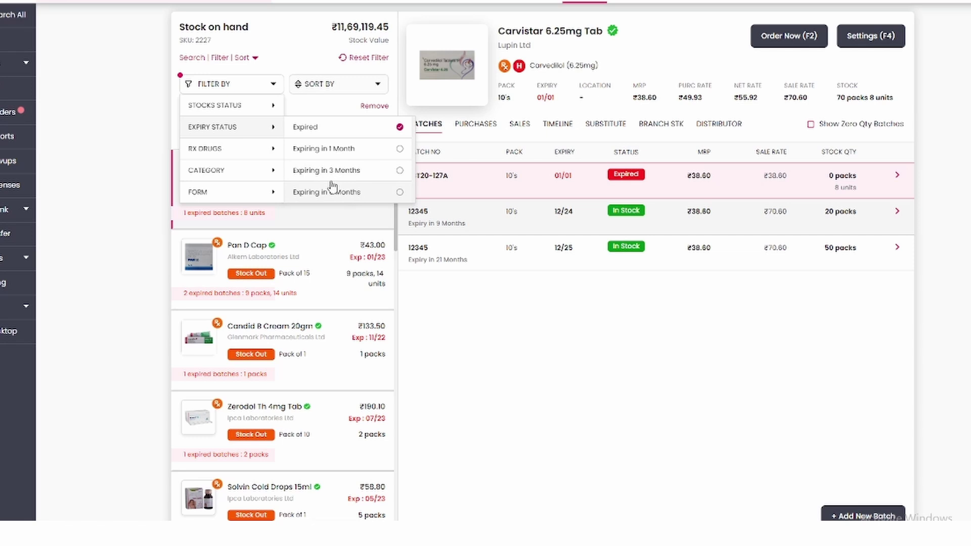
{"action": "left_click", "coordinate": [400, 149]}
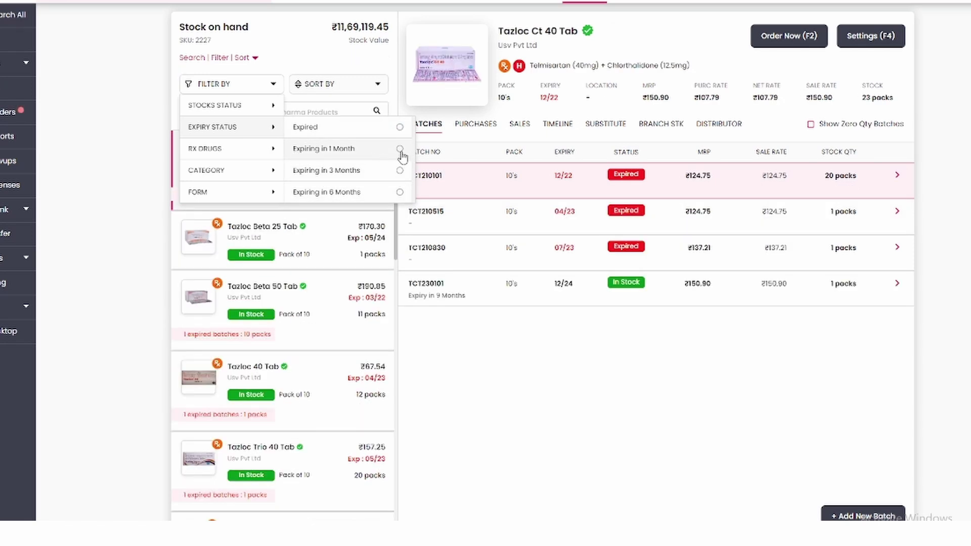
{"action": "scroll", "coordinate": [322, 255], "scroll_direction": "down", "scroll_amount": 10}
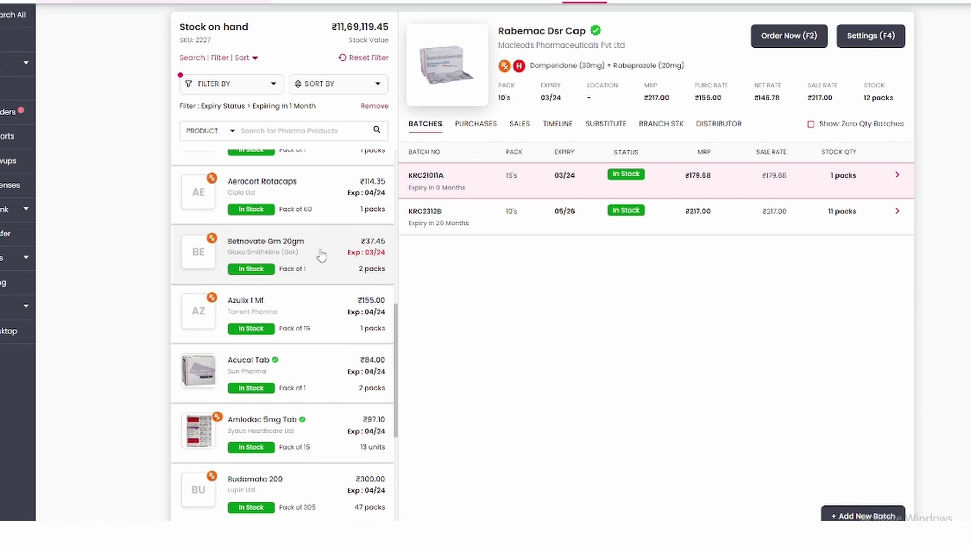
{"action": "scroll", "coordinate": [321, 255], "scroll_direction": "down", "scroll_amount": 2}
{"action": "scroll", "coordinate": [322, 256], "scroll_direction": "up", "scroll_amount": 12}
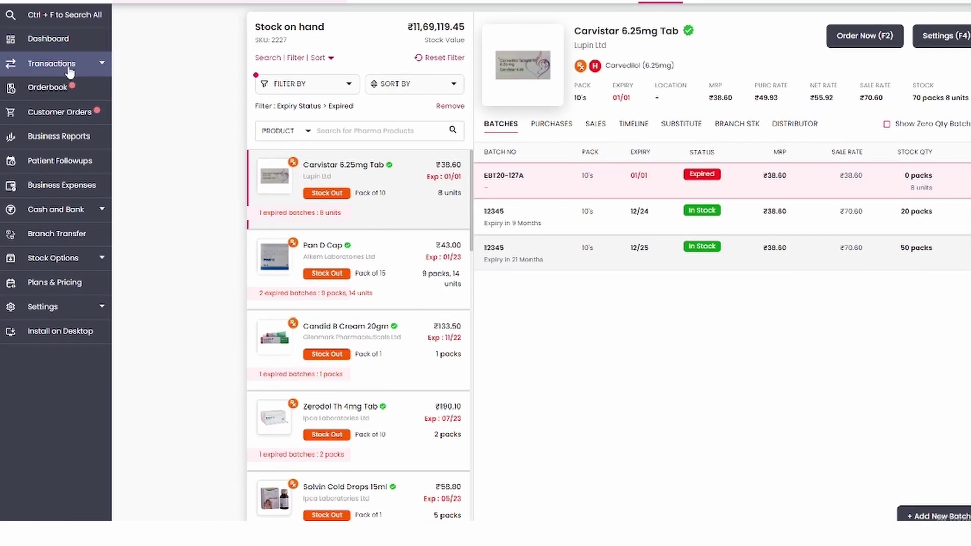
From Business Reports, open the Expired or Near Expiry Stock Products report.
{"action": "left_click", "coordinate": [61, 137]}
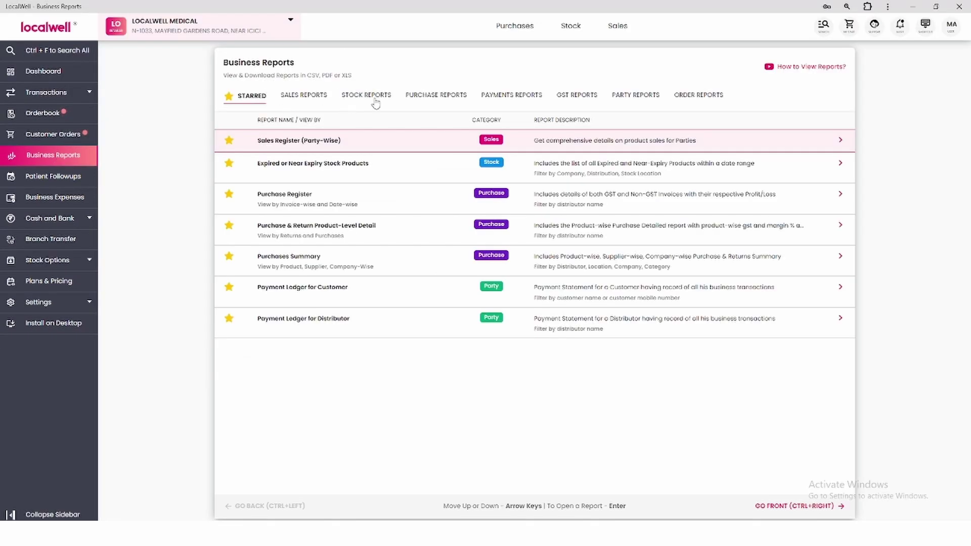
{"action": "left_click", "coordinate": [373, 97]}
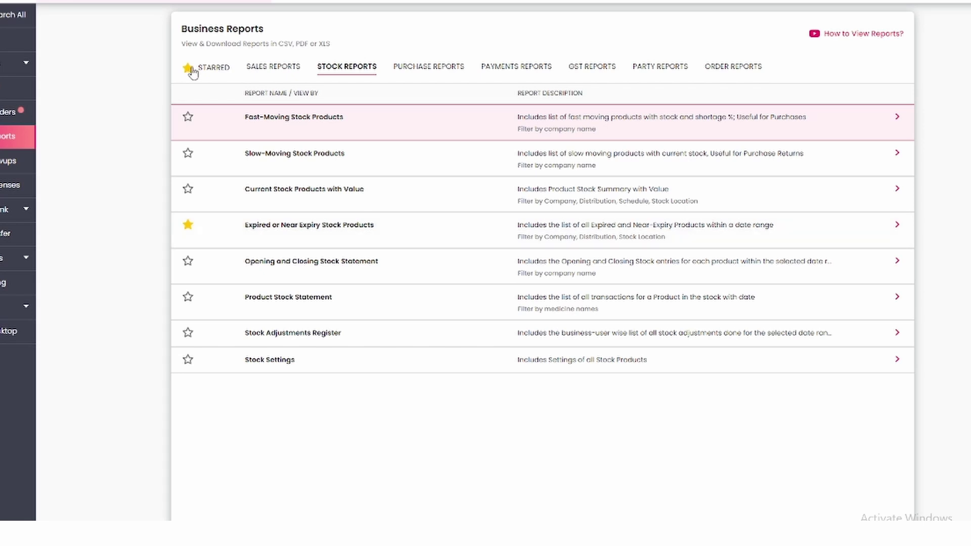
{"action": "left_click", "coordinate": [212, 70]}
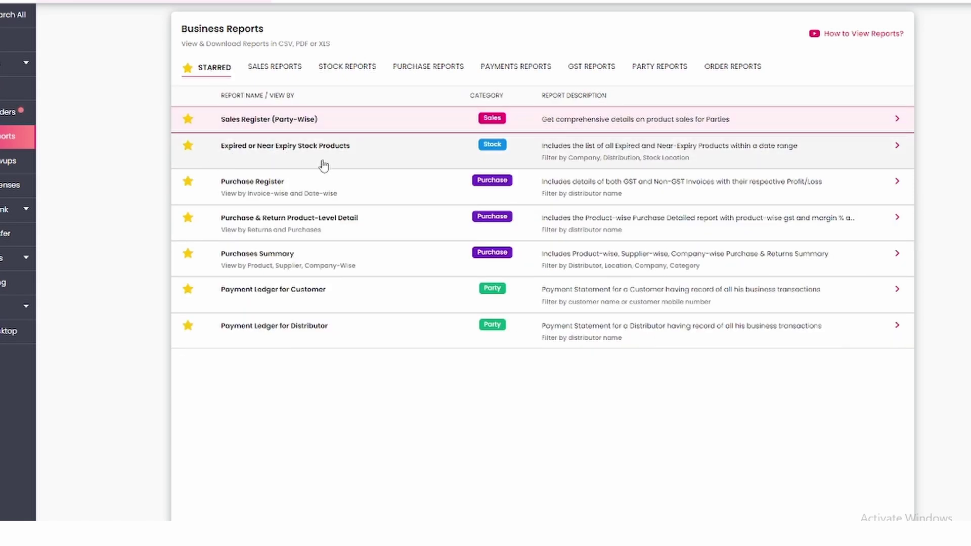
{"action": "left_click", "coordinate": [356, 152]}
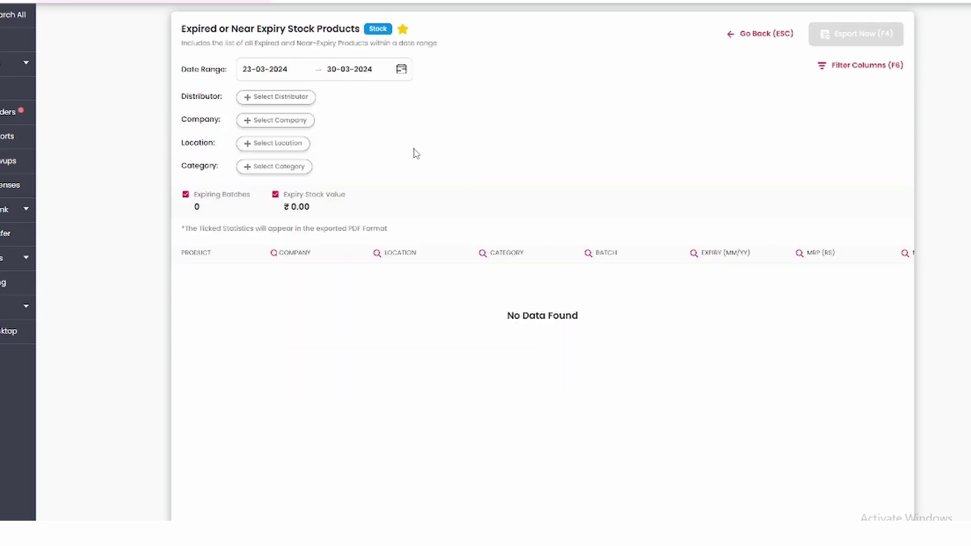
Pick the report's distributors and cover 30-03-2024 to 30-06-2024, showing 8 expiring batches.
{"action": "left_click", "coordinate": [275, 97]}
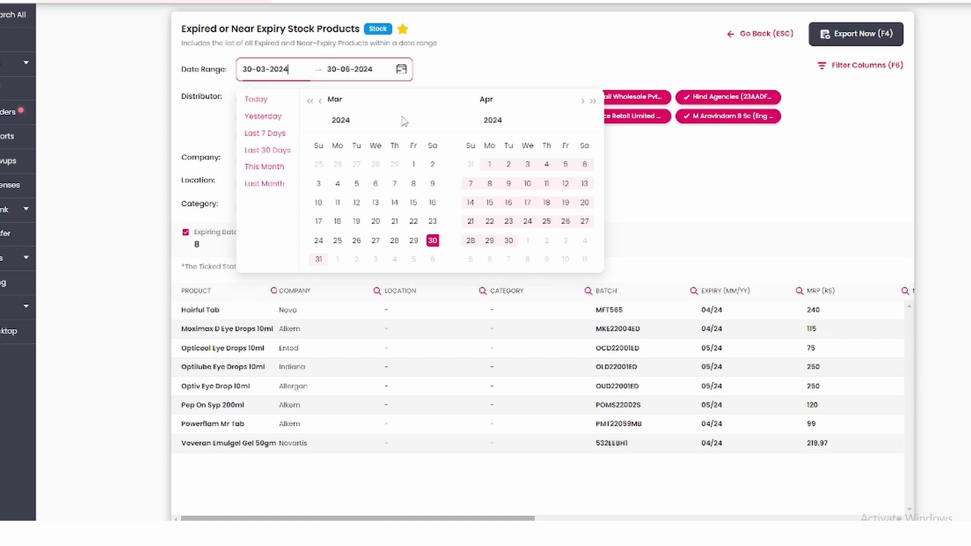
{"action": "left_click", "coordinate": [582, 102]}
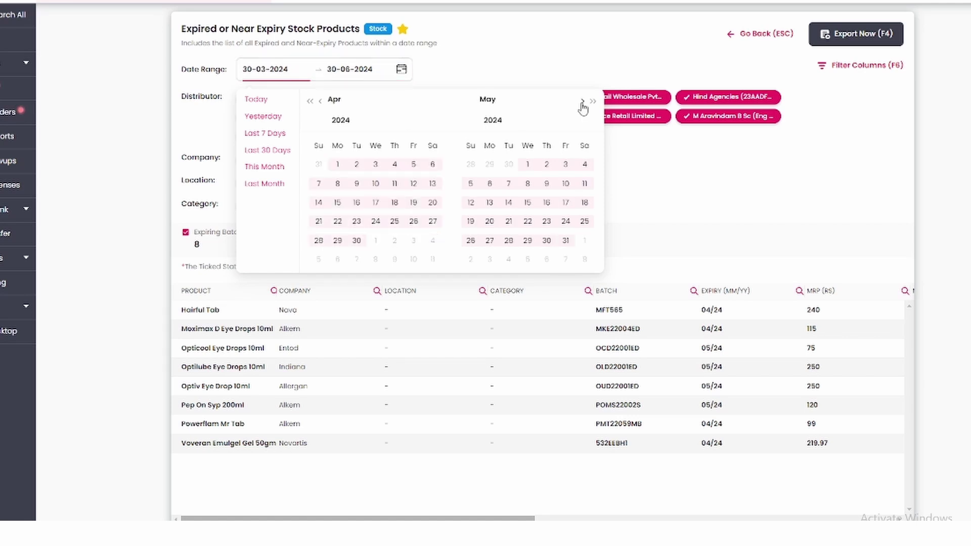
{"action": "left_click", "coordinate": [582, 102]}
{"action": "left_click", "coordinate": [896, 152]}
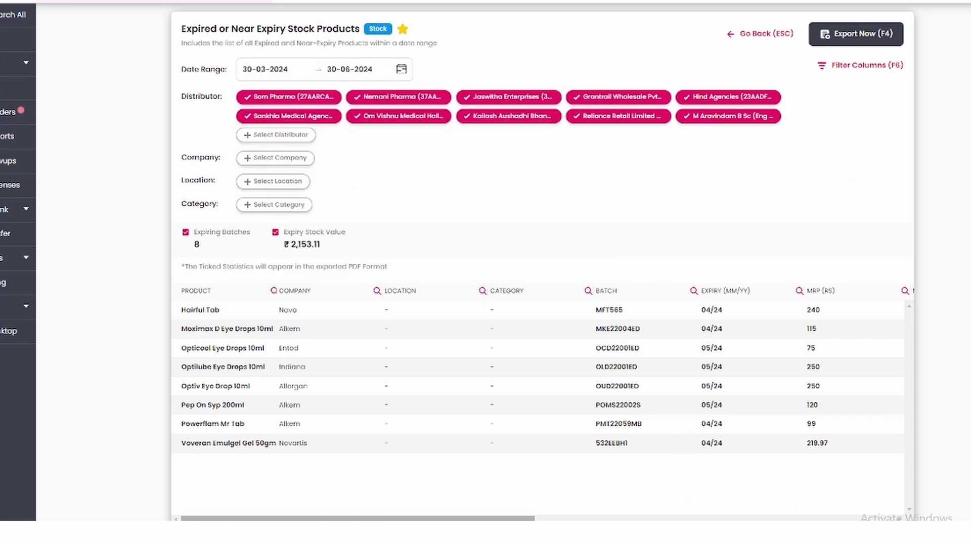
{"action": "left_click", "coordinate": [265, 69]}
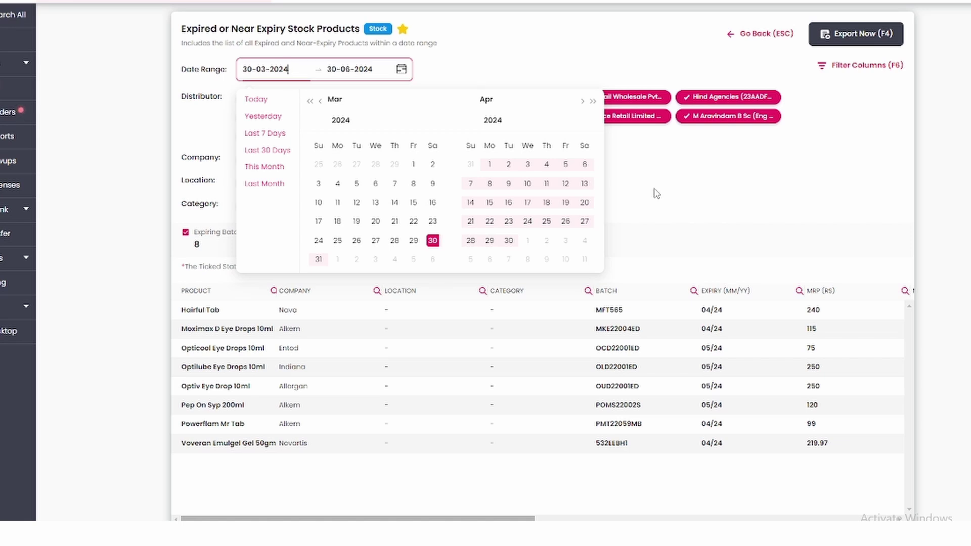
Pick 1 December 2023 to 29 February 2024 as the expiry report's date range in the calendar.
{"action": "left_click", "coordinate": [320, 100]}
{"action": "left_click", "coordinate": [320, 100]}
{"action": "left_click", "coordinate": [320, 101]}
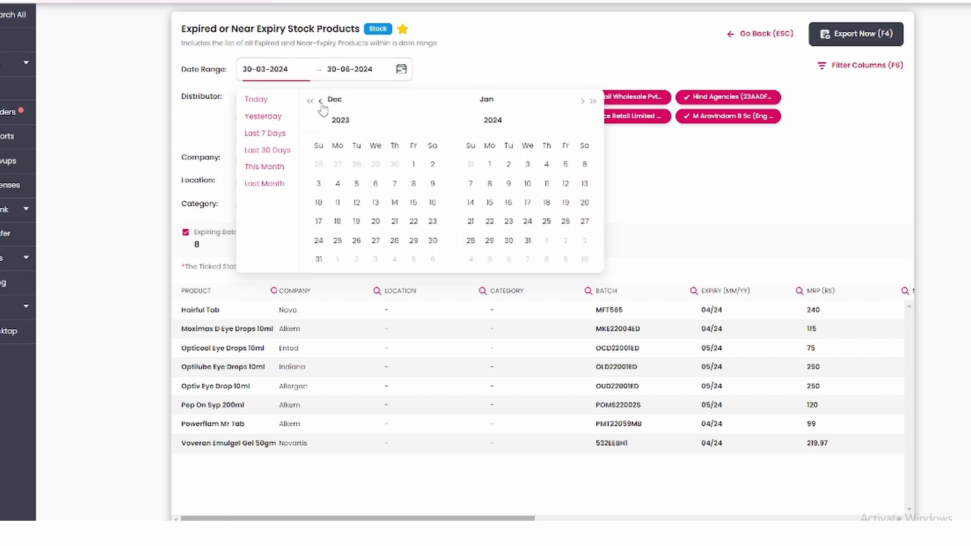
{"action": "left_click", "coordinate": [413, 165]}
{"action": "left_click", "coordinate": [583, 101]}
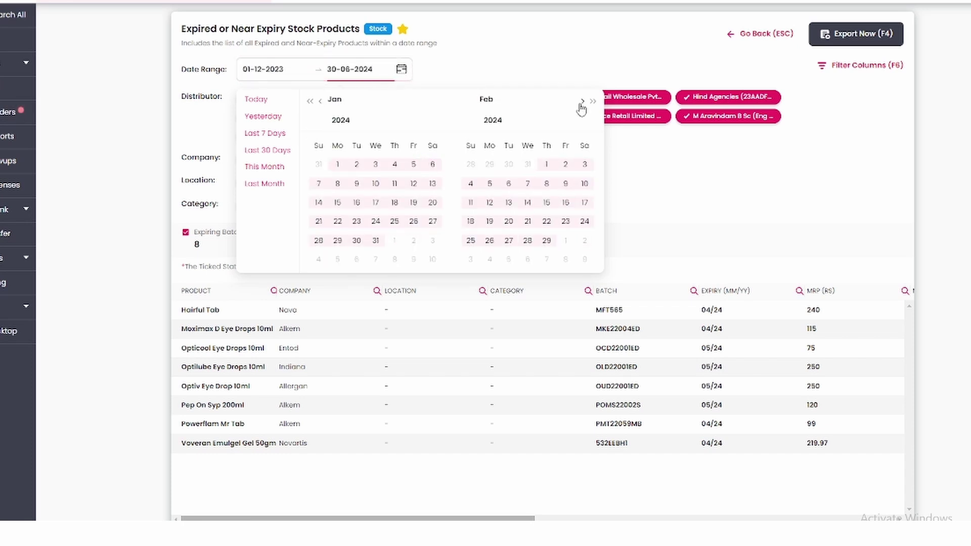
{"action": "left_click", "coordinate": [546, 240]}
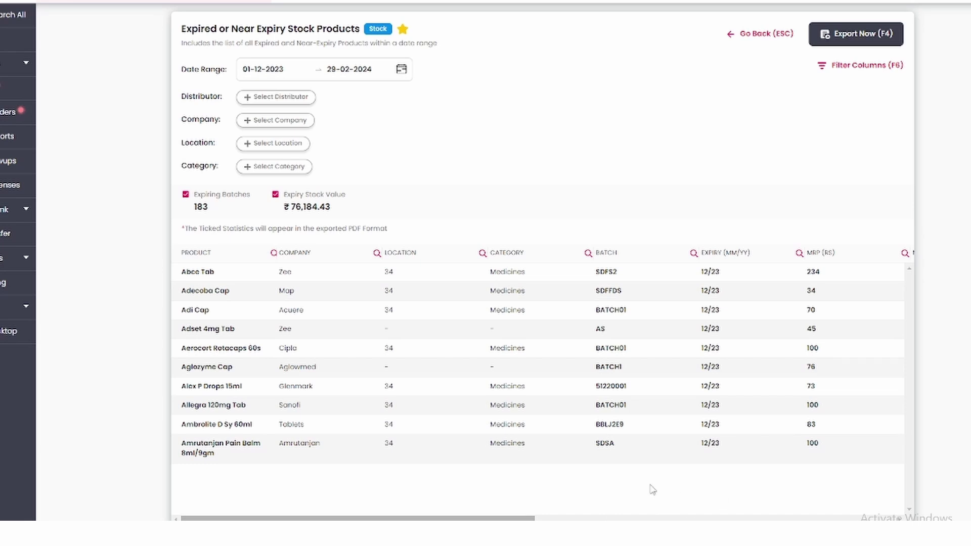